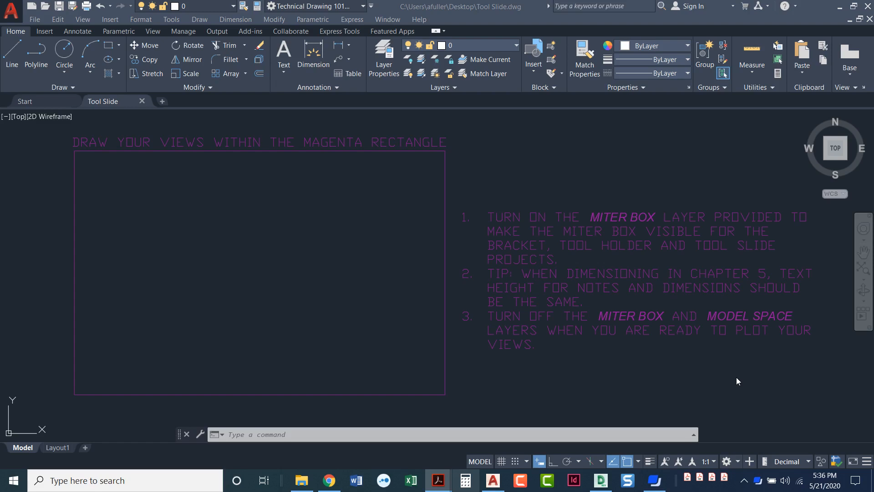
left_click(108, 120)
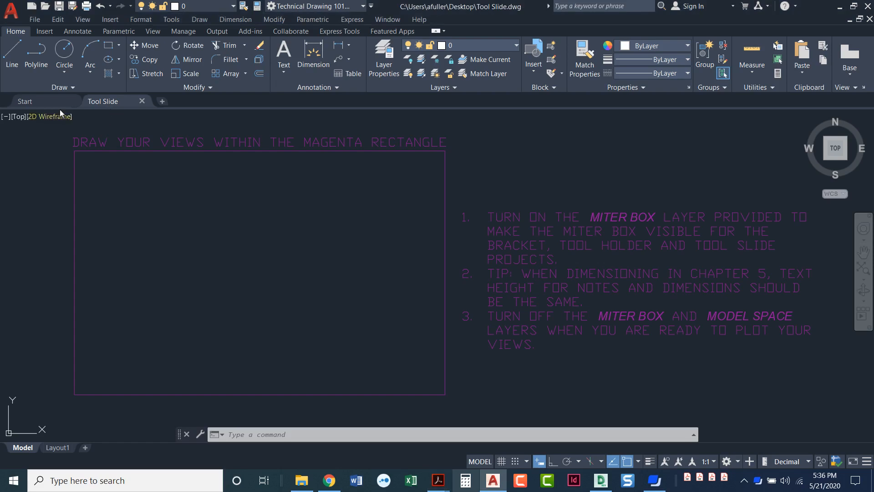
mouse_move(102, 102)
left_click(66, 164)
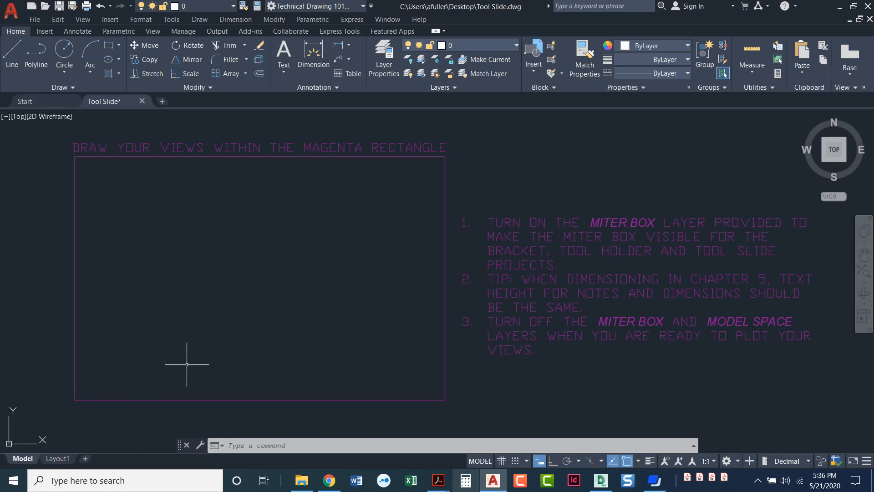
Set the drawing units' length precision to three decimal places (0.000)
left_click(809, 461)
left_click(809, 461)
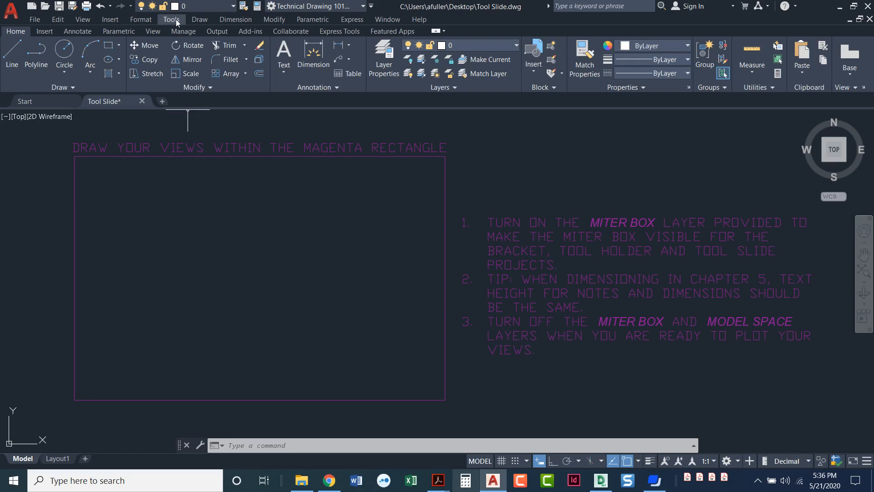
left_click(140, 20)
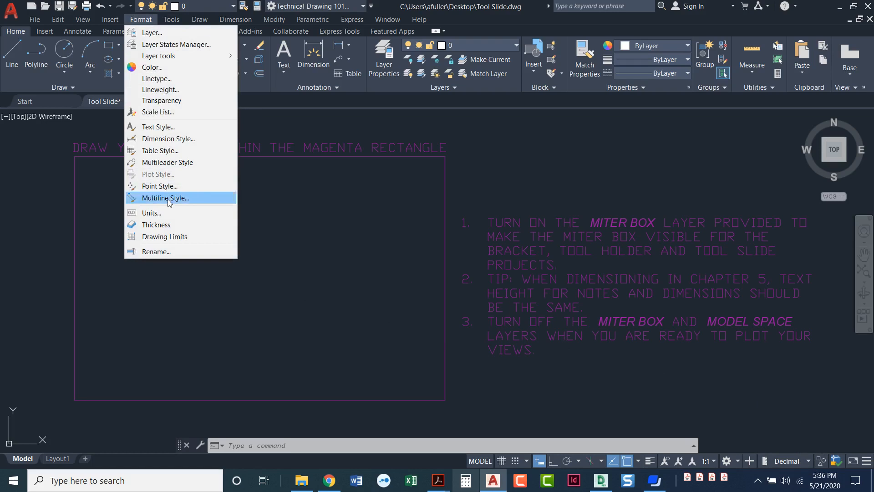
left_click(168, 213)
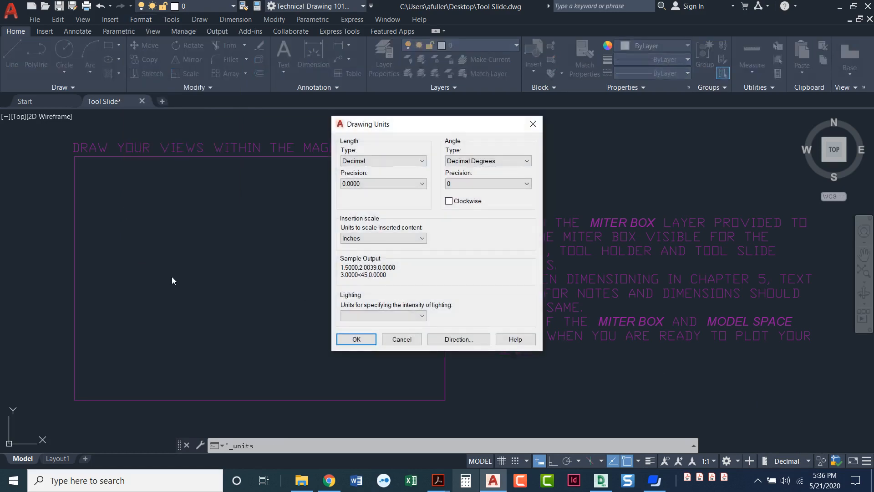
left_click(373, 186)
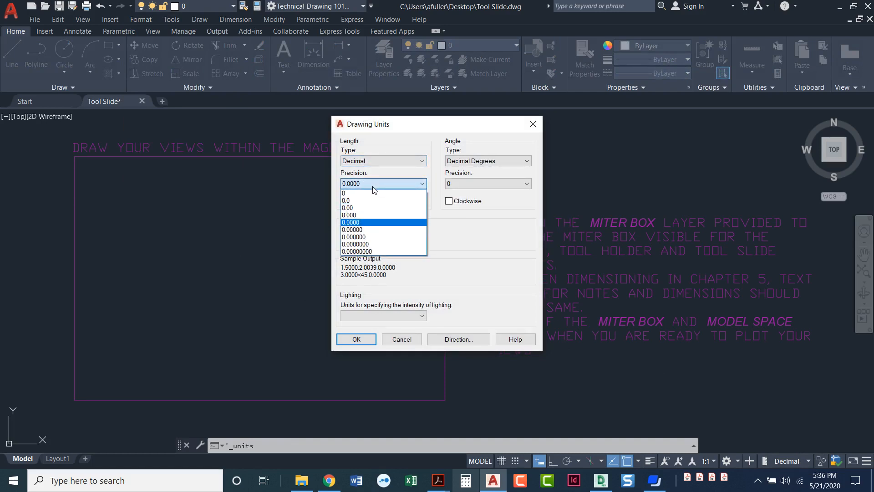
left_click(363, 215)
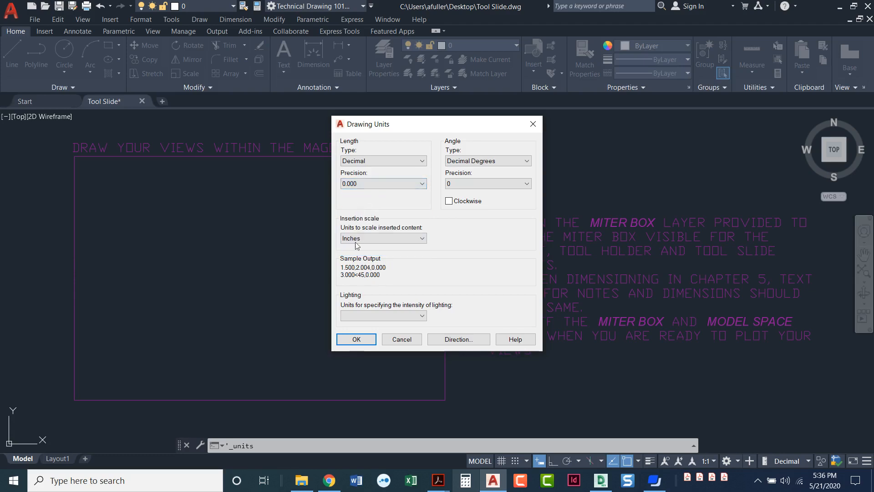
left_click(358, 344)
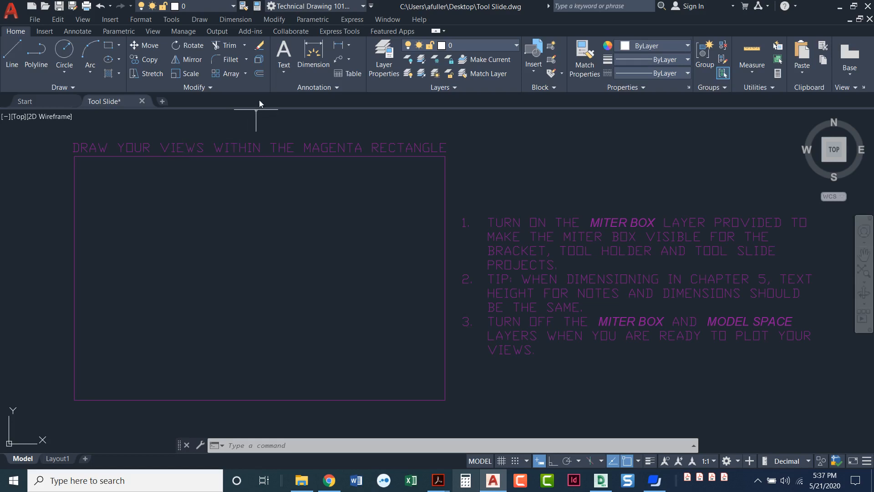
Change the Standard text style's font to Arial and apply it to the drawing
left_click(307, 88)
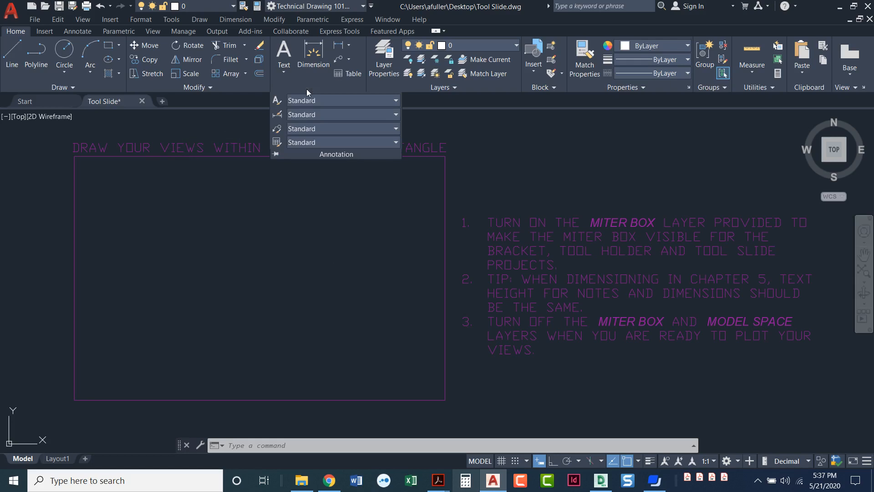
left_click(278, 106)
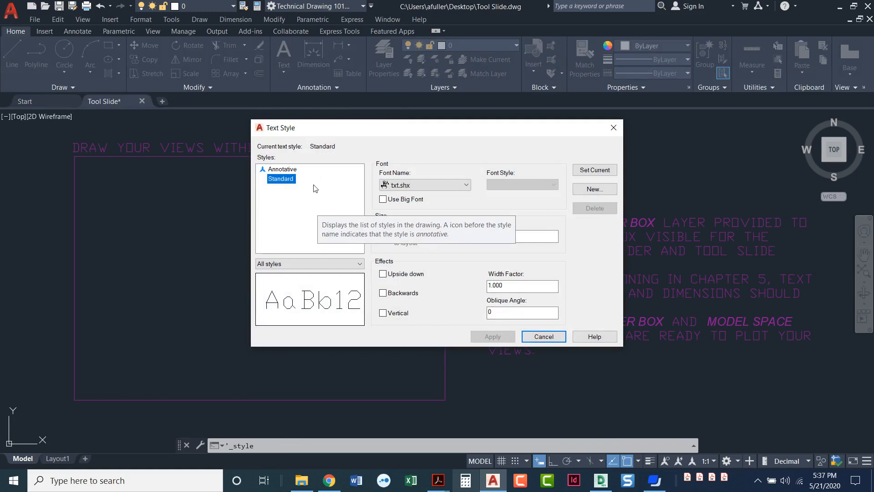
left_click(419, 185)
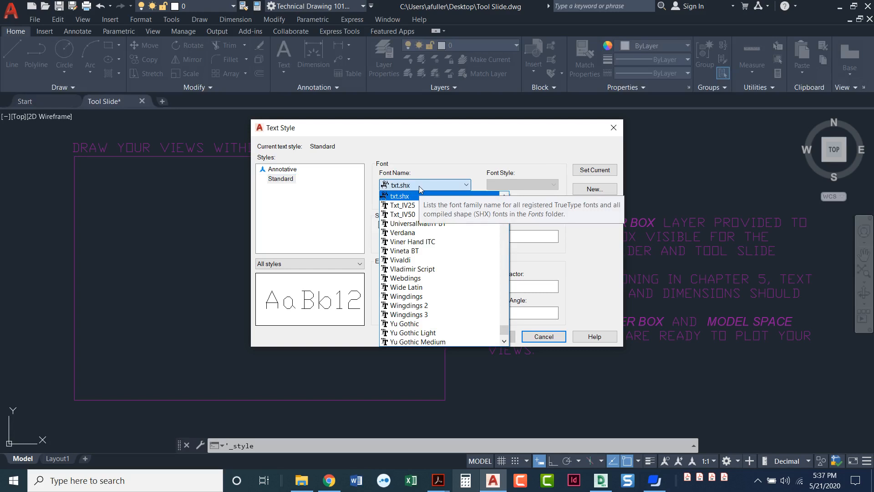
type("ar")
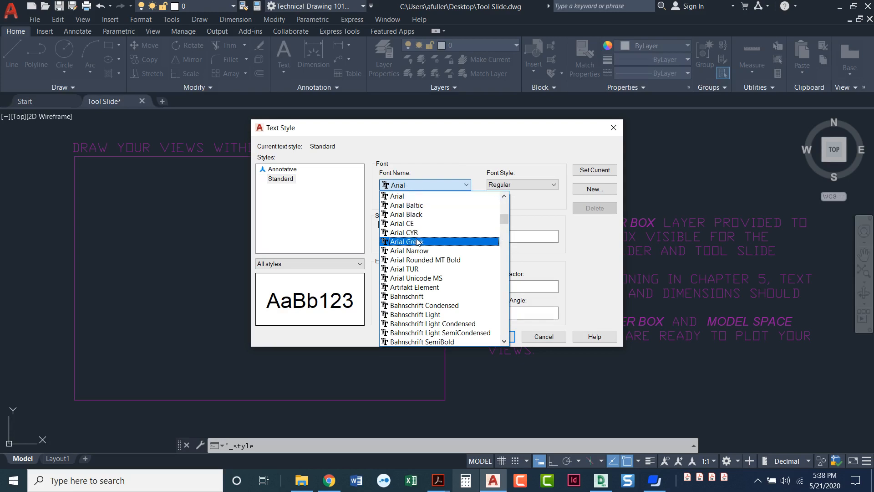
left_click(410, 199)
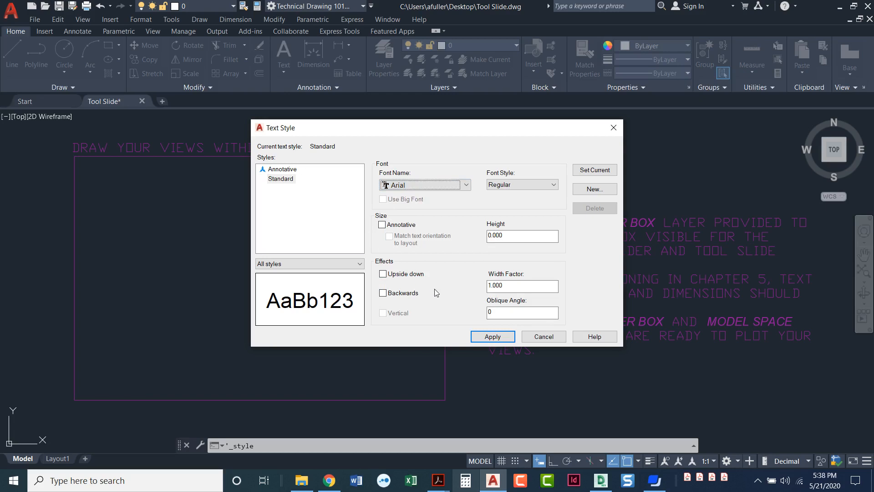
left_click(495, 338)
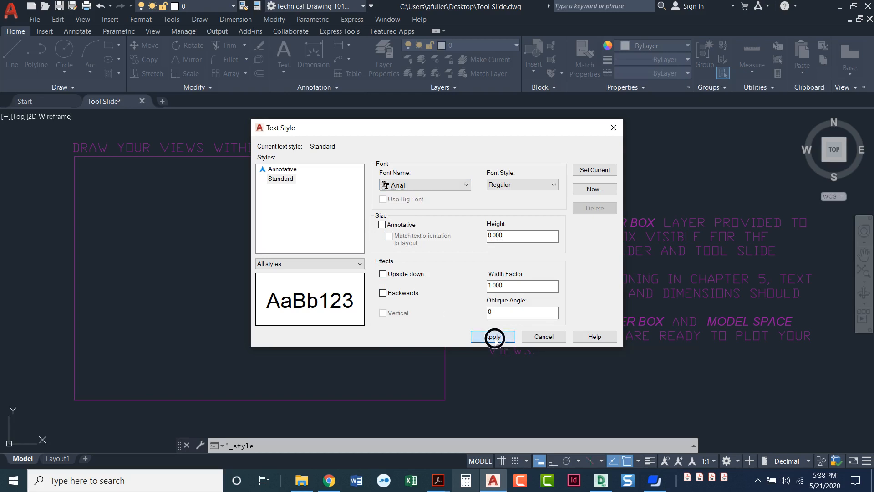
left_click(536, 337)
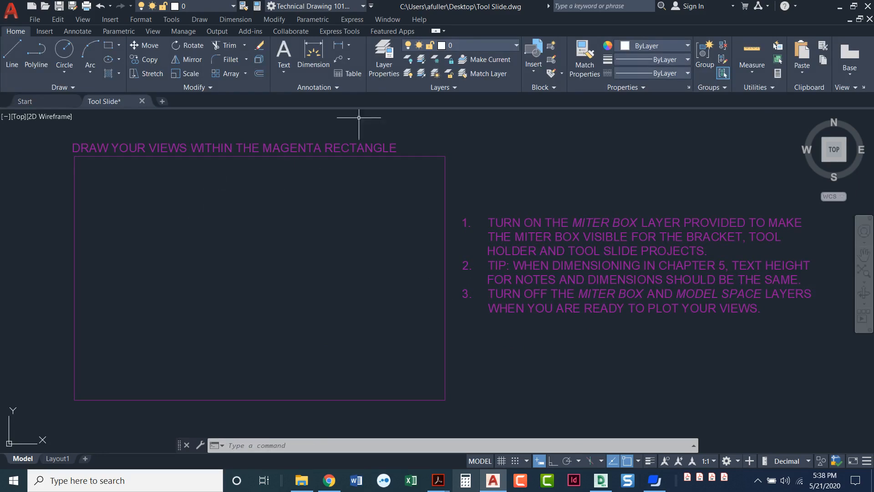
Create a new layer named Visible and set its color to red
left_click(381, 74)
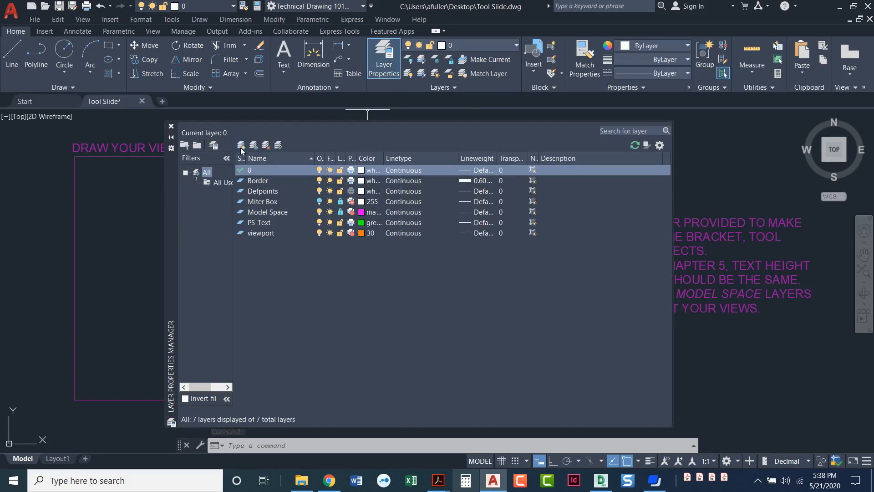
left_click(242, 145)
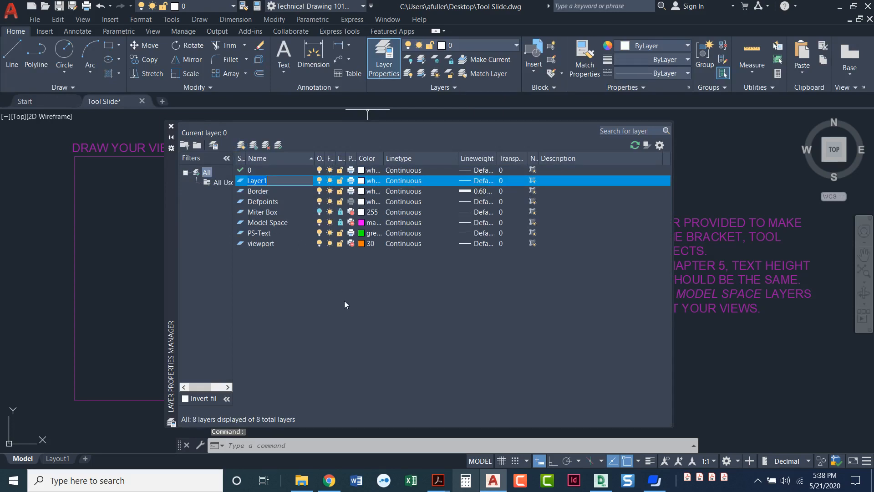
type("Visible")
left_click(364, 180)
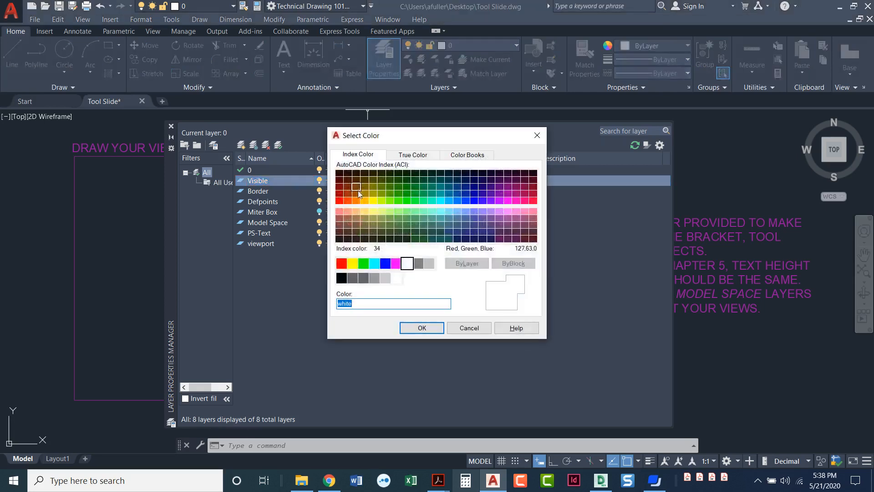
left_click(342, 263)
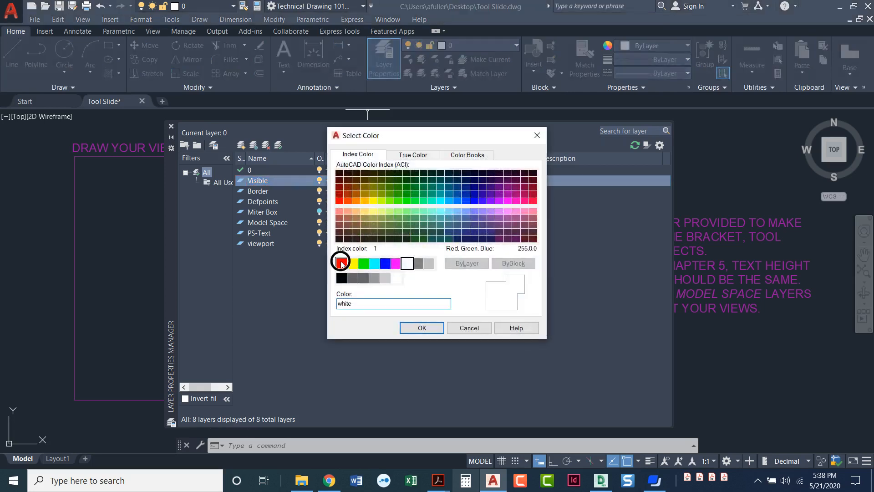
left_click(412, 328)
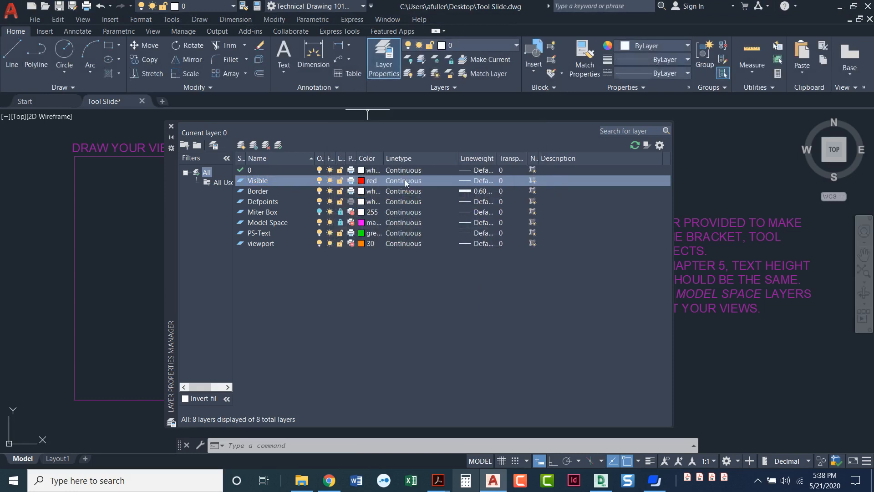
Set the Visible layer's lineweight to 0.60 mm
left_click(478, 183)
scroll(456, 209, "down", 3)
left_click(377, 231)
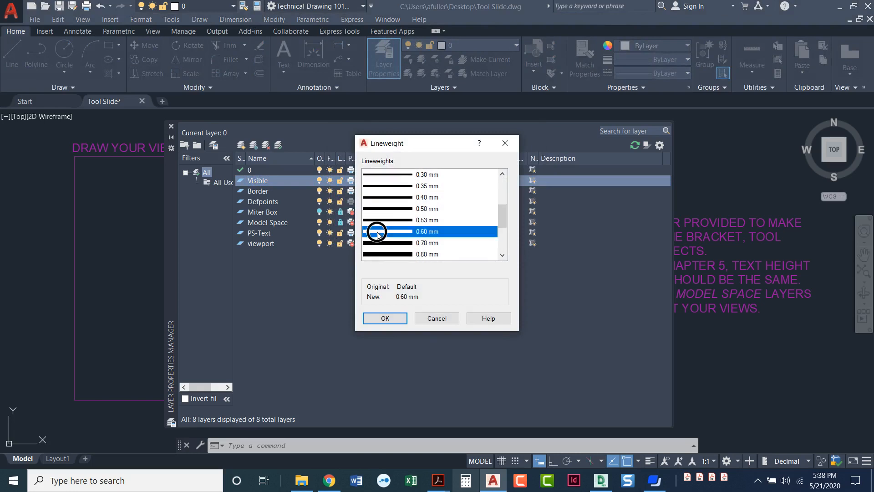
left_click(374, 321)
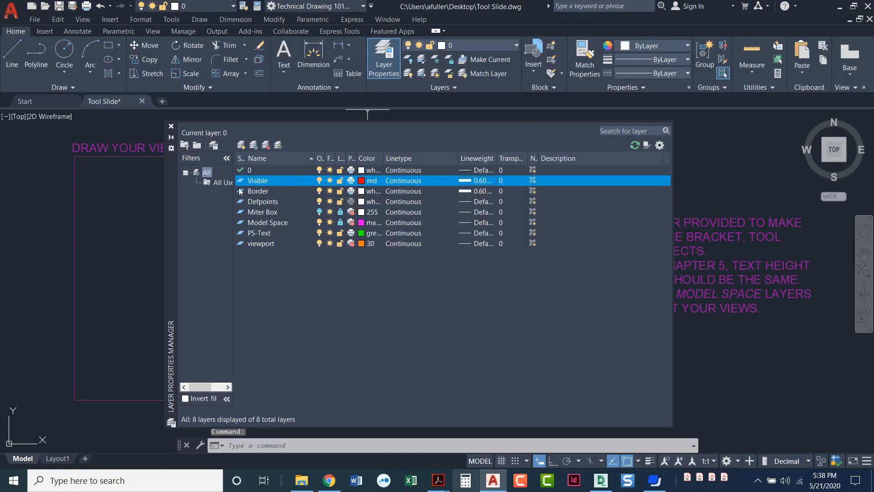
Add another layer named Hidden and set its color to blue
left_click(242, 146)
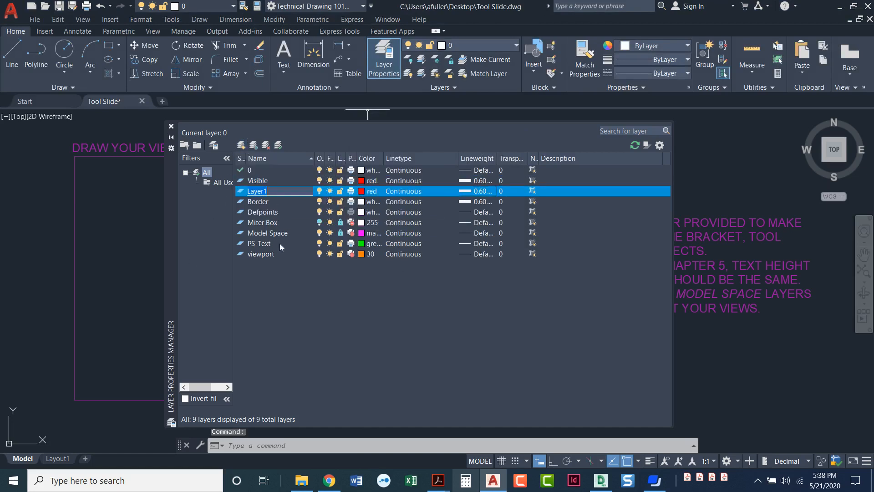
type("Hiddf")
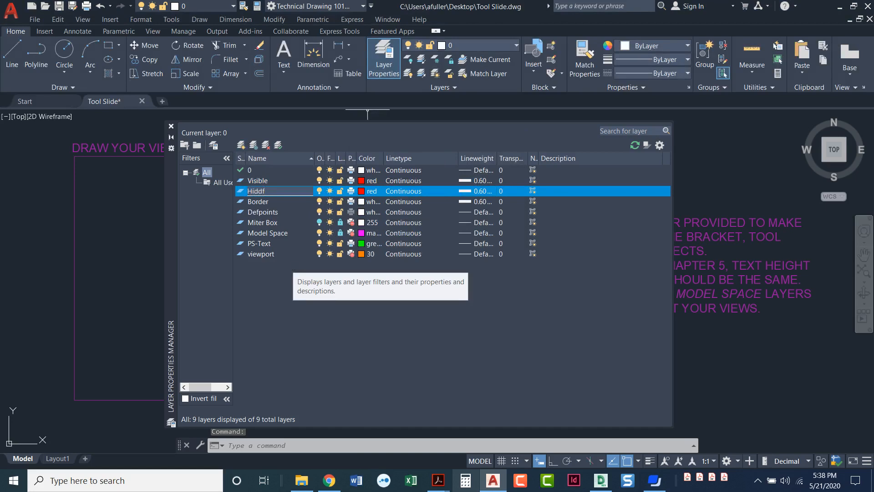
key("BackSpace")
type("en")
left_click(366, 191)
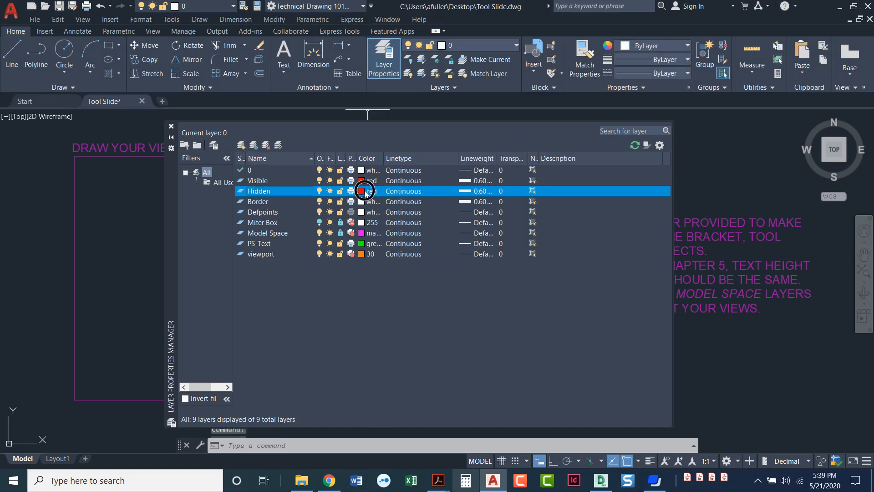
left_click(386, 263)
left_click(415, 328)
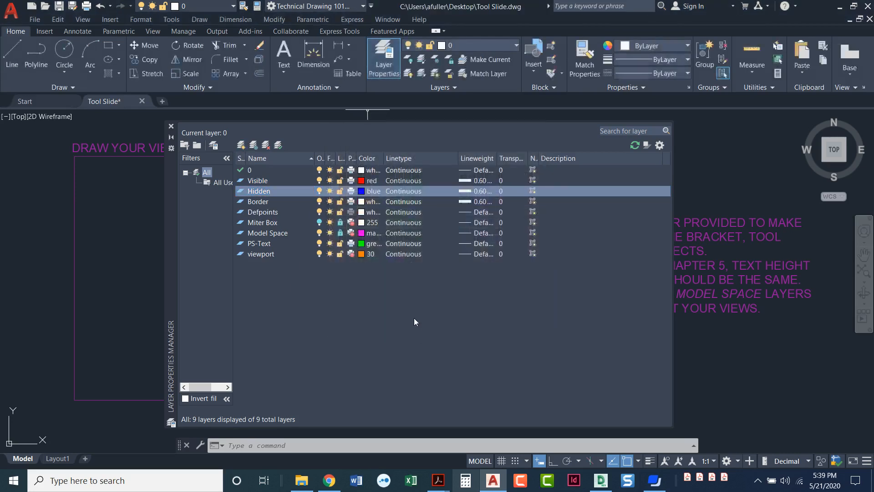
Load the HIDDEN linetype from acad.lin and assign it to the Hidden layer
left_click(404, 191)
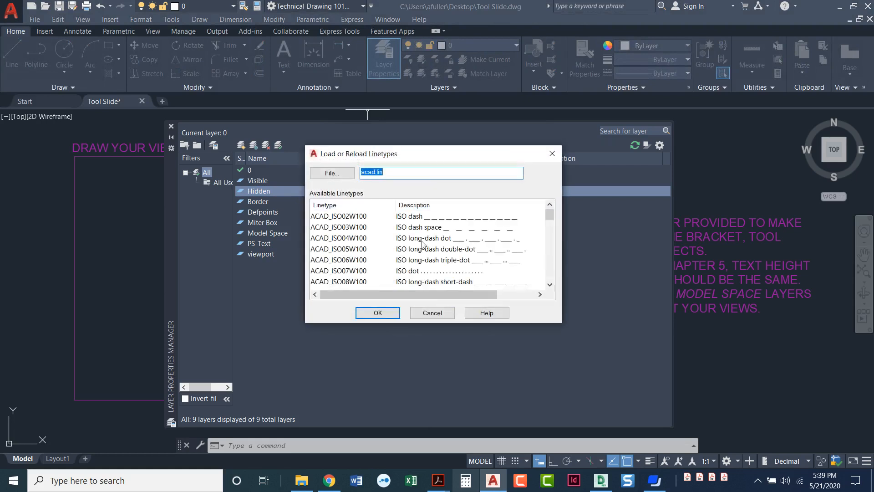
scroll(471, 257, "down", 2)
scroll(472, 258, "down", 7)
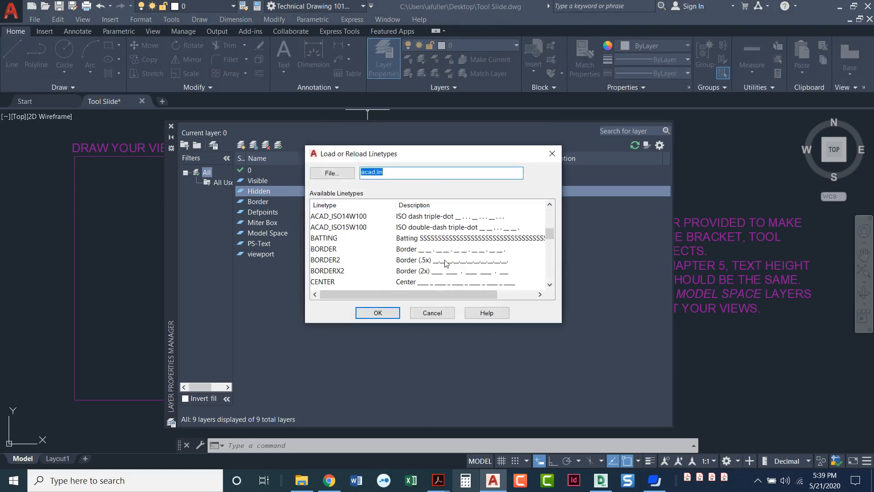
scroll(357, 251, "down", 2)
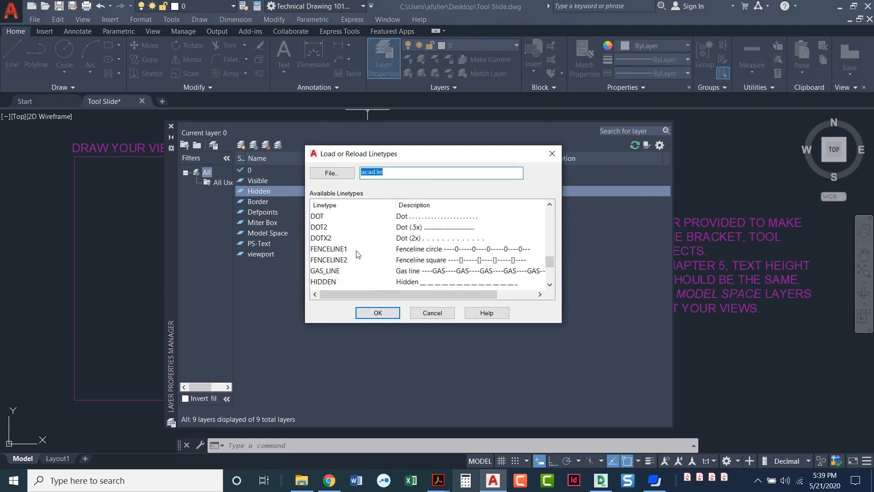
left_click(323, 250)
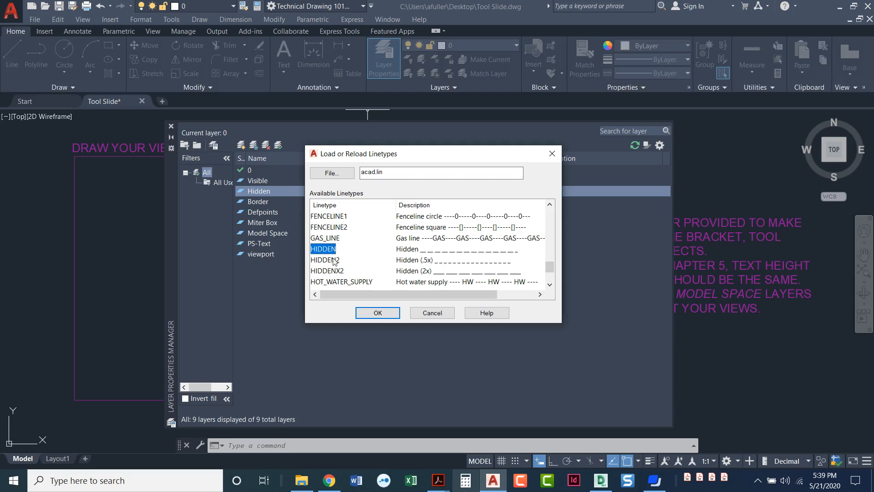
left_click(376, 313)
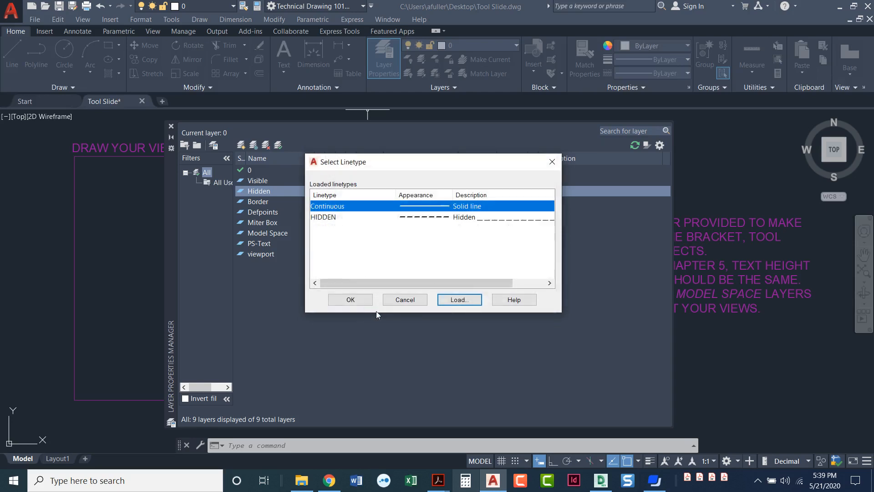
left_click(333, 222)
left_click(350, 300)
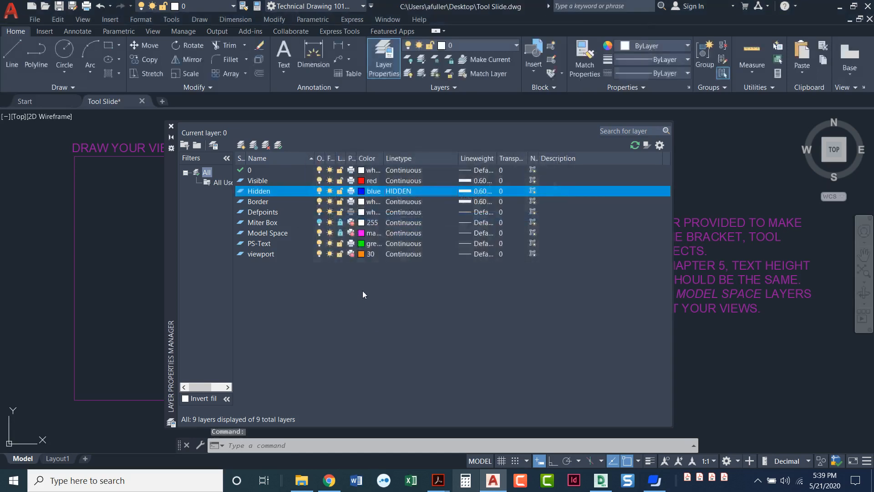
Set the Hidden layer's lineweight to Default
left_click(478, 195)
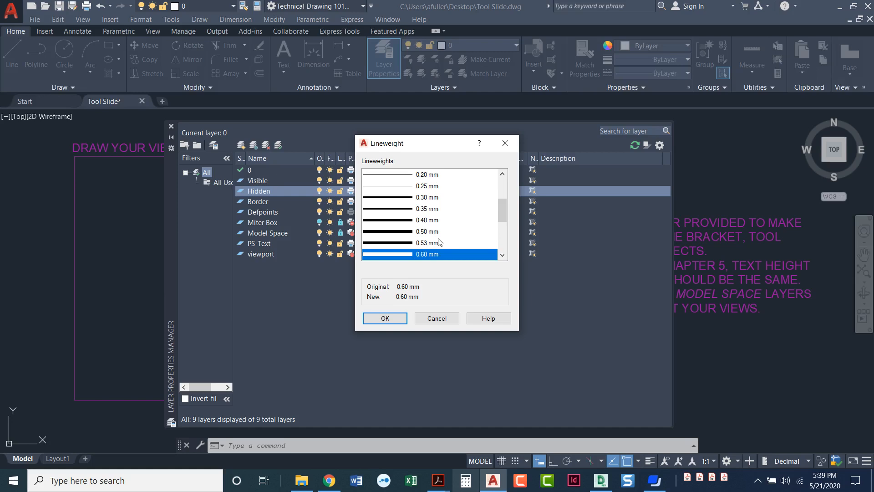
scroll(440, 242, "up", 3)
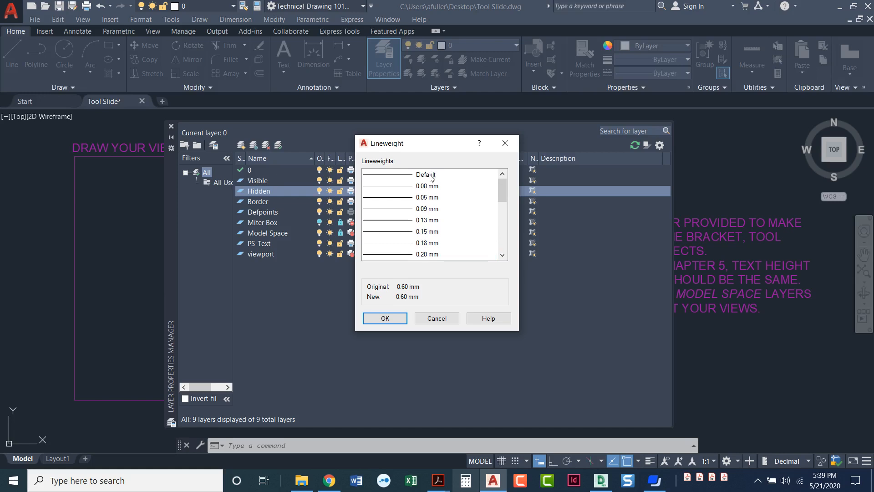
left_click(431, 175)
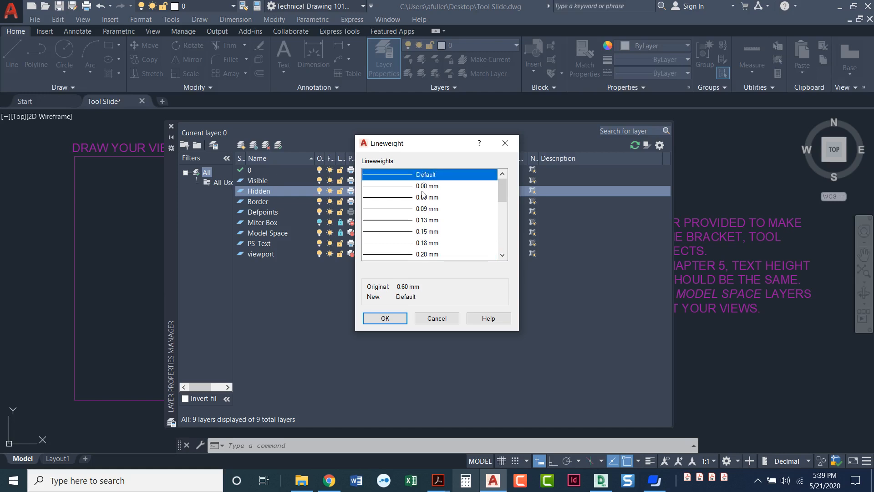
left_click(375, 318)
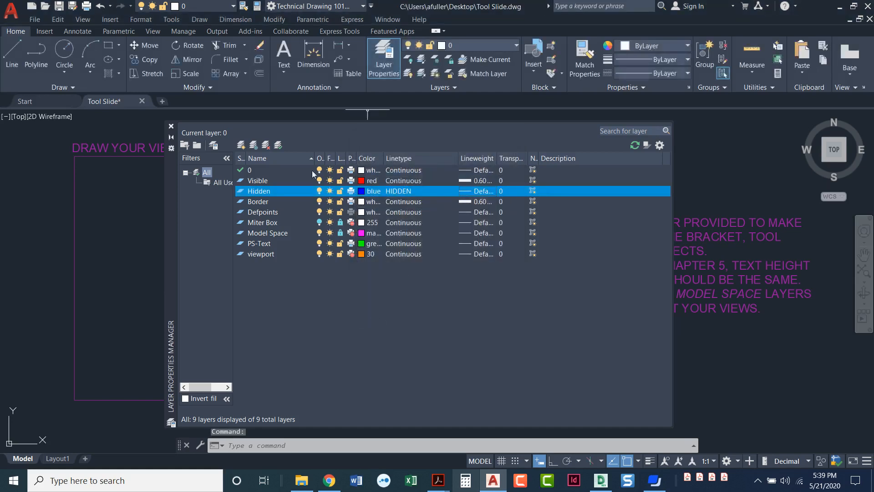
Create a new layer named Center and set its color to green
left_click(241, 145)
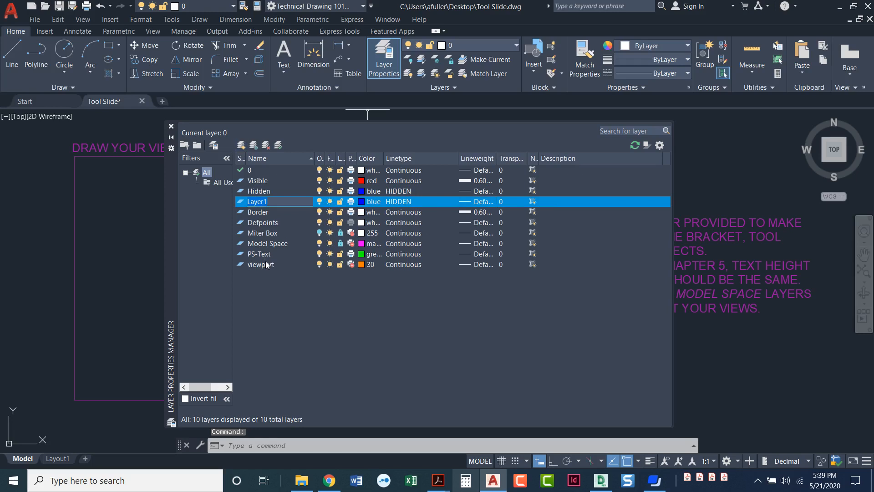
type("Center")
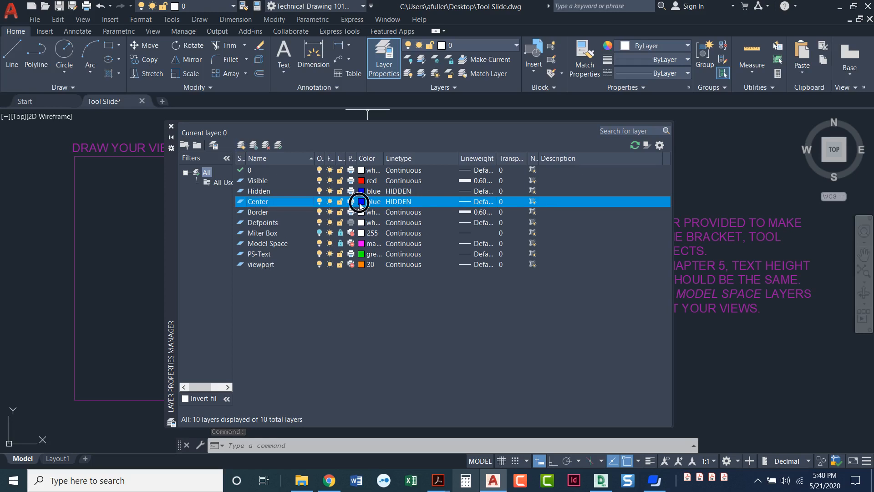
left_click(361, 201)
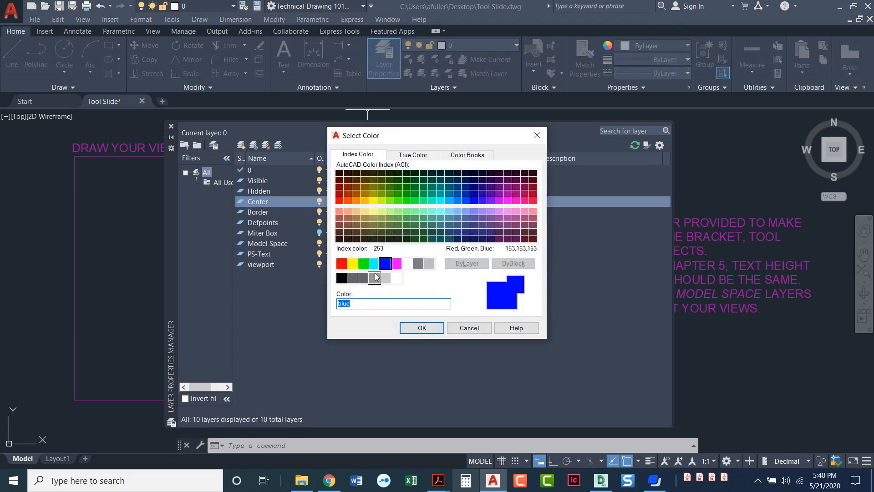
left_click(363, 264)
left_click(420, 328)
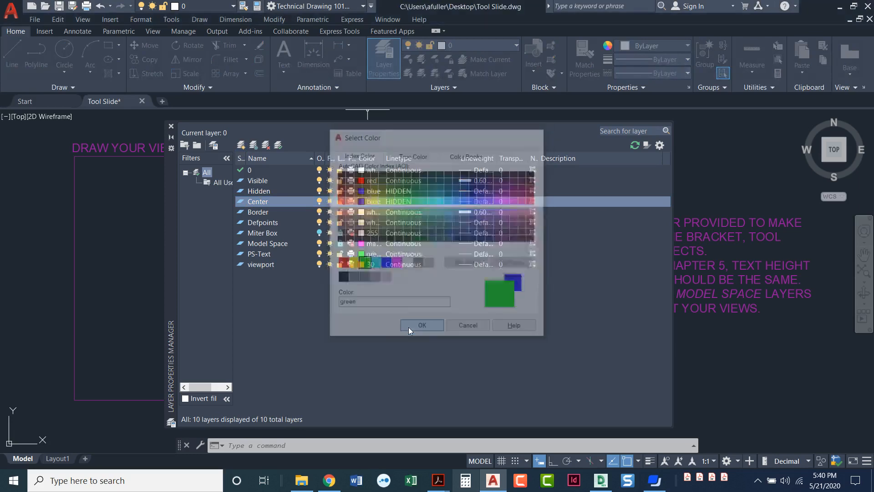
Load the CENTER linetype from acad.lin and assign it to the Center layer
left_click(401, 203)
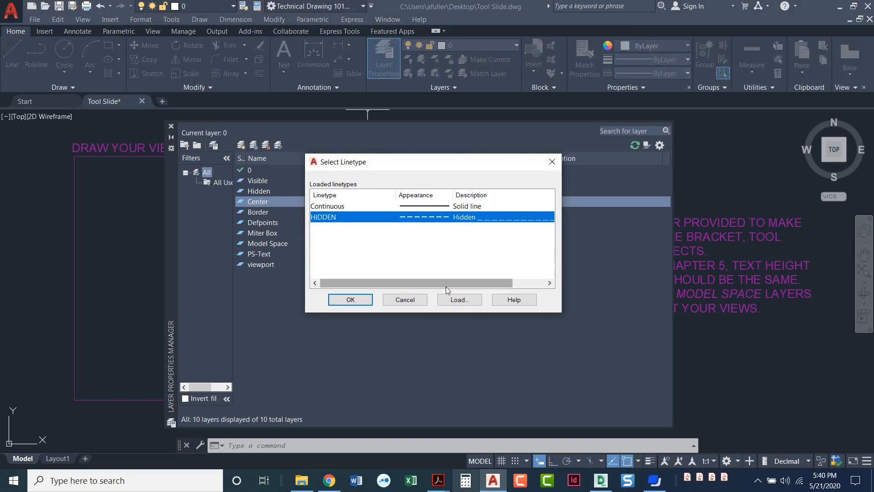
left_click(453, 298)
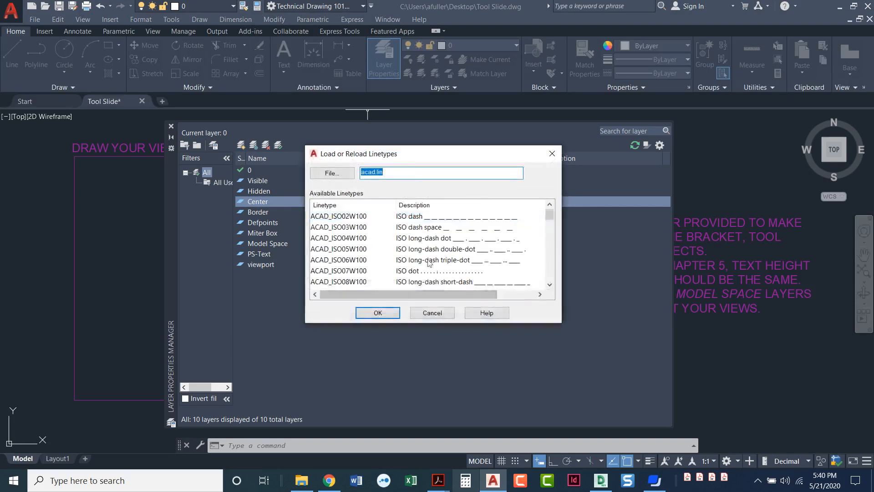
scroll(422, 253, "down", 4)
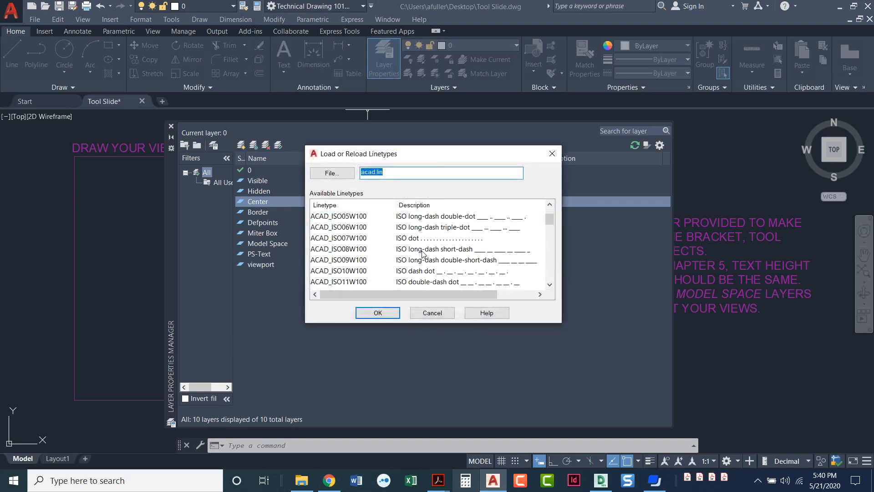
scroll(422, 253, "down", 1)
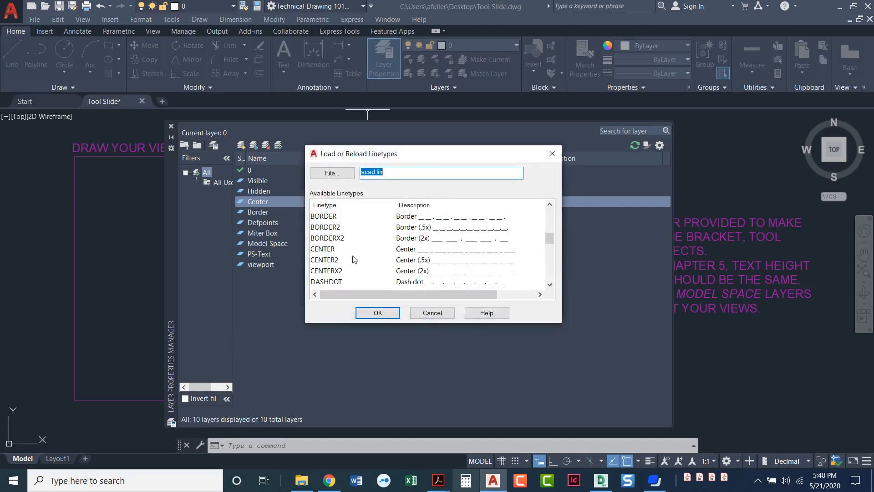
left_click(326, 249)
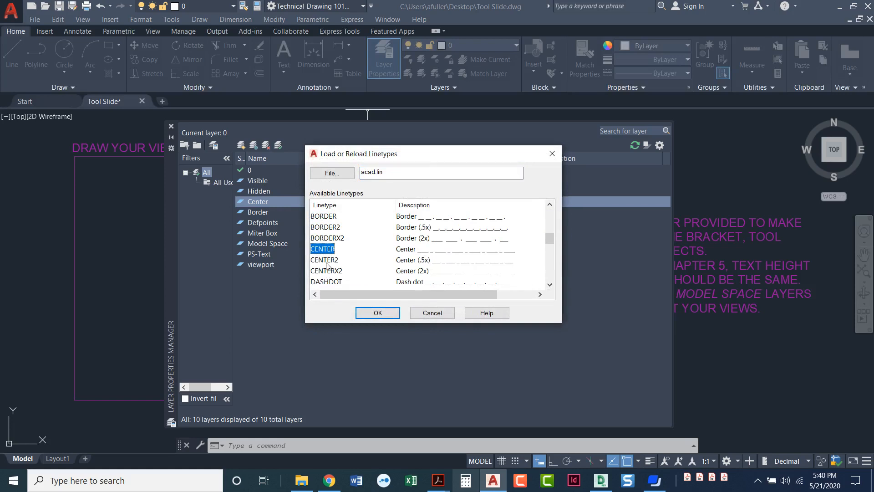
left_click(364, 310)
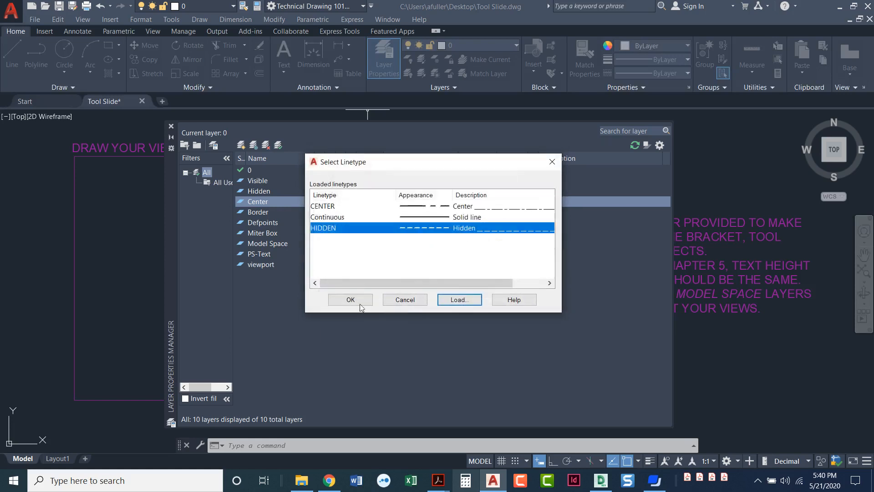
left_click(332, 207)
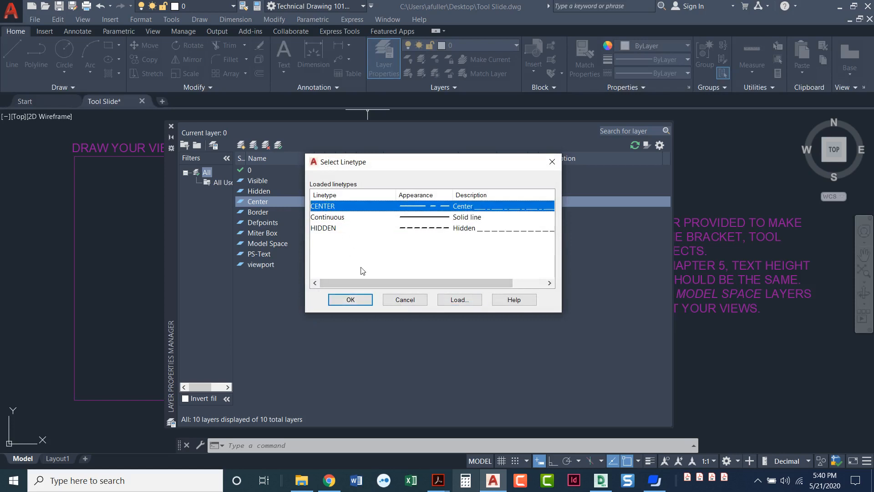
left_click(352, 300)
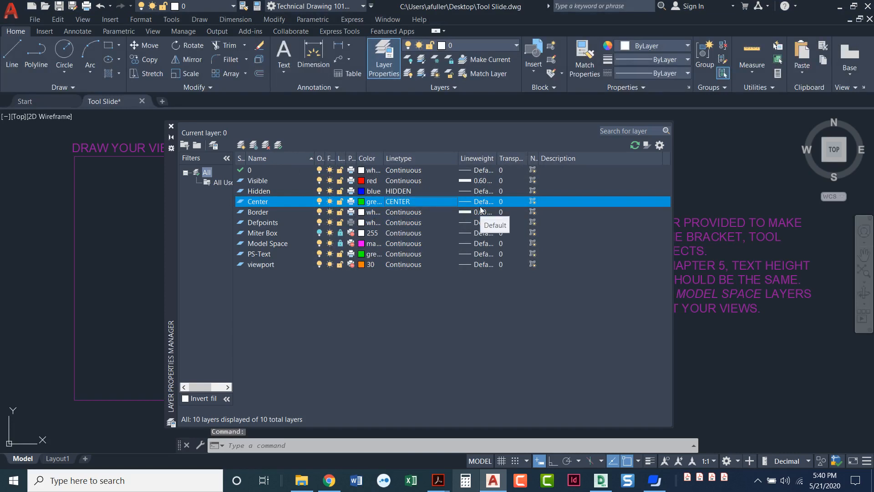
Add a layer named Text and set its color to magenta
left_click(240, 145)
type("Text")
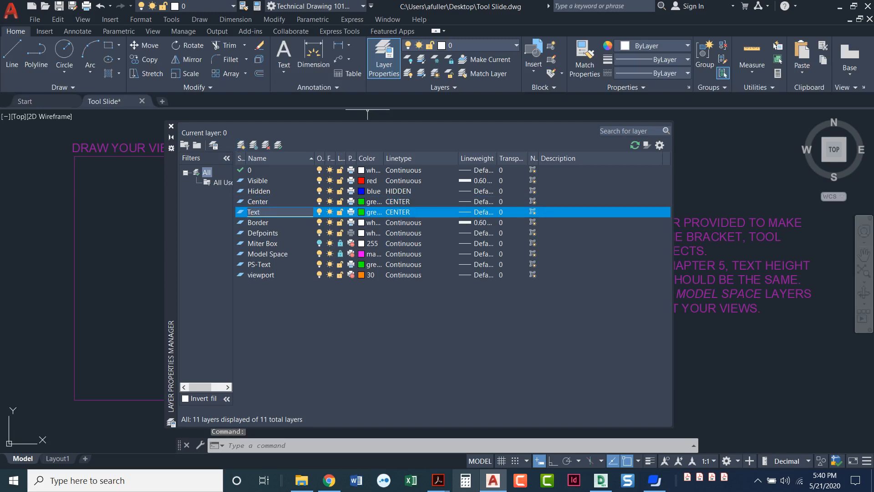
left_click(367, 212)
left_click(396, 263)
left_click(410, 327)
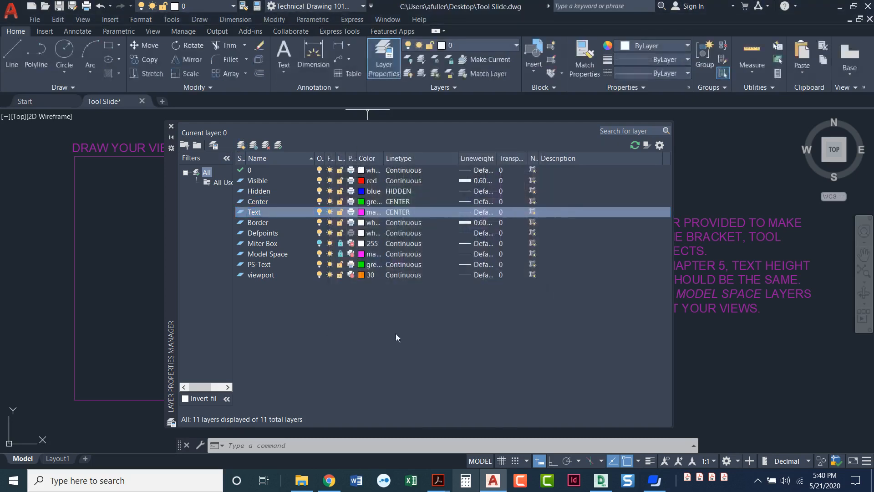
Assign the Continuous linetype to the Text layer
left_click(394, 213)
left_click(342, 217)
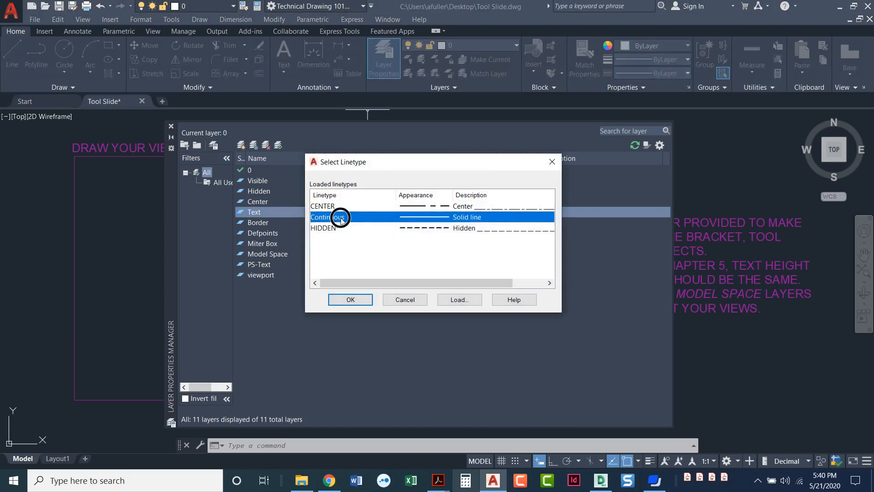
left_click(350, 300)
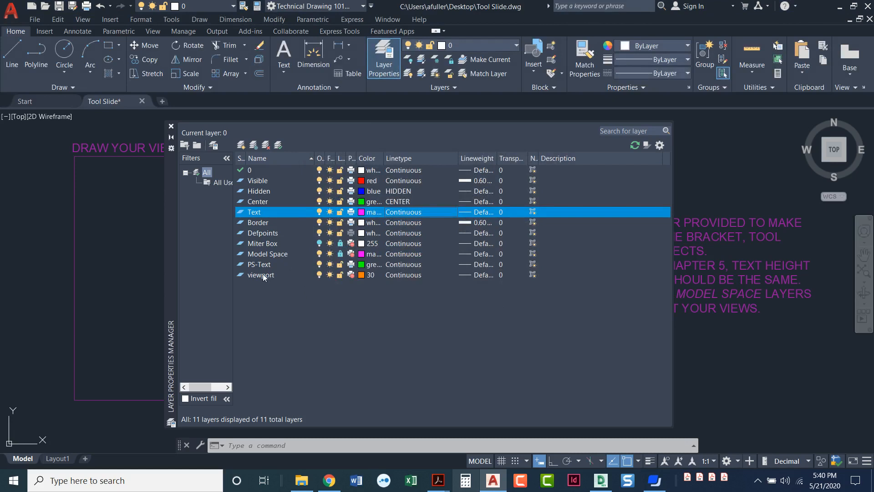
Make the Visible layer current and close the layer manager
left_click(267, 182)
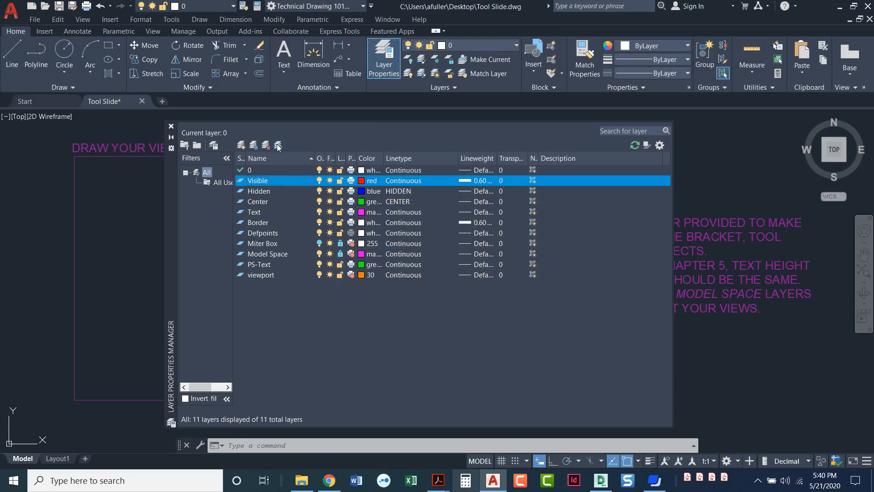
double_click(240, 182)
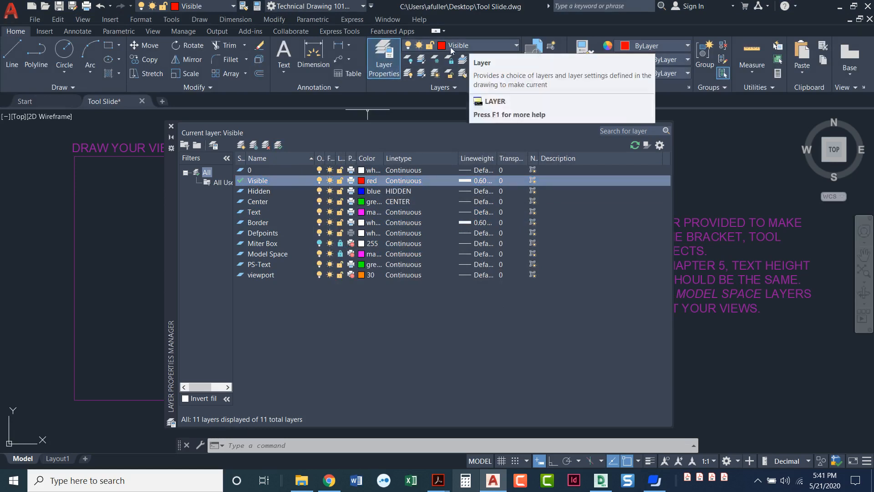
left_click(172, 127)
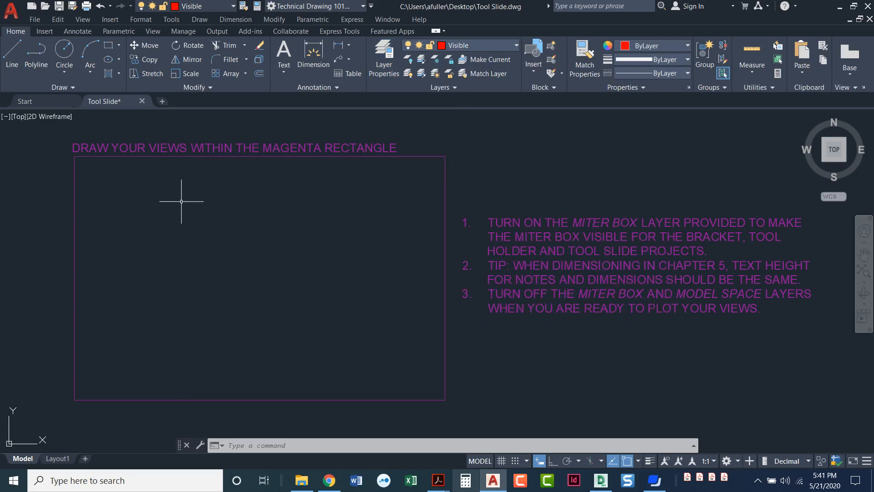